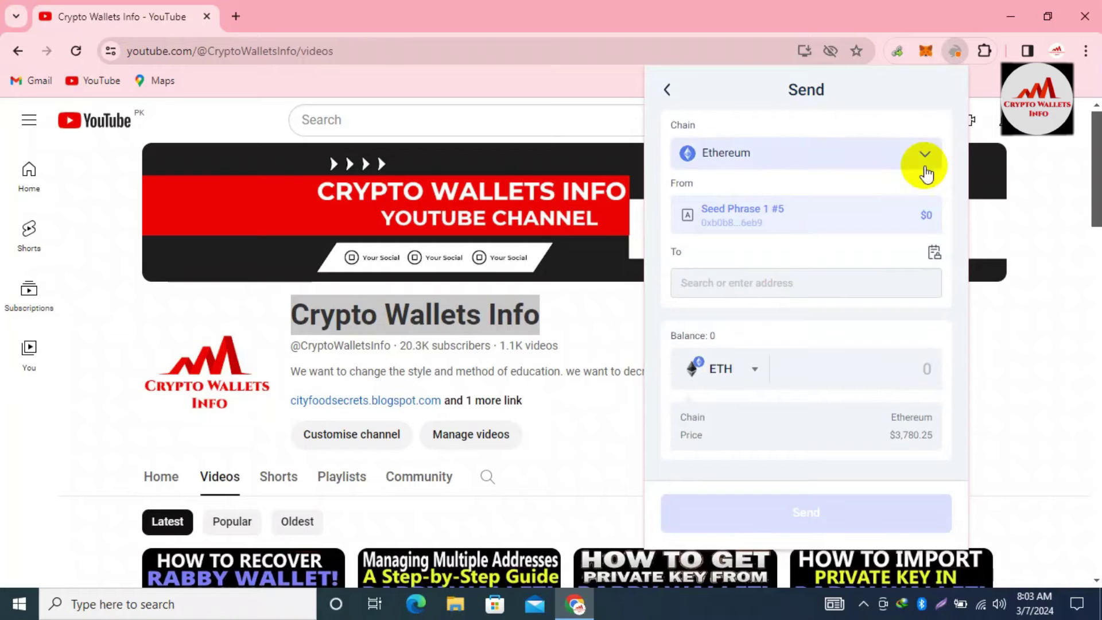
pyautogui.click(926, 160)
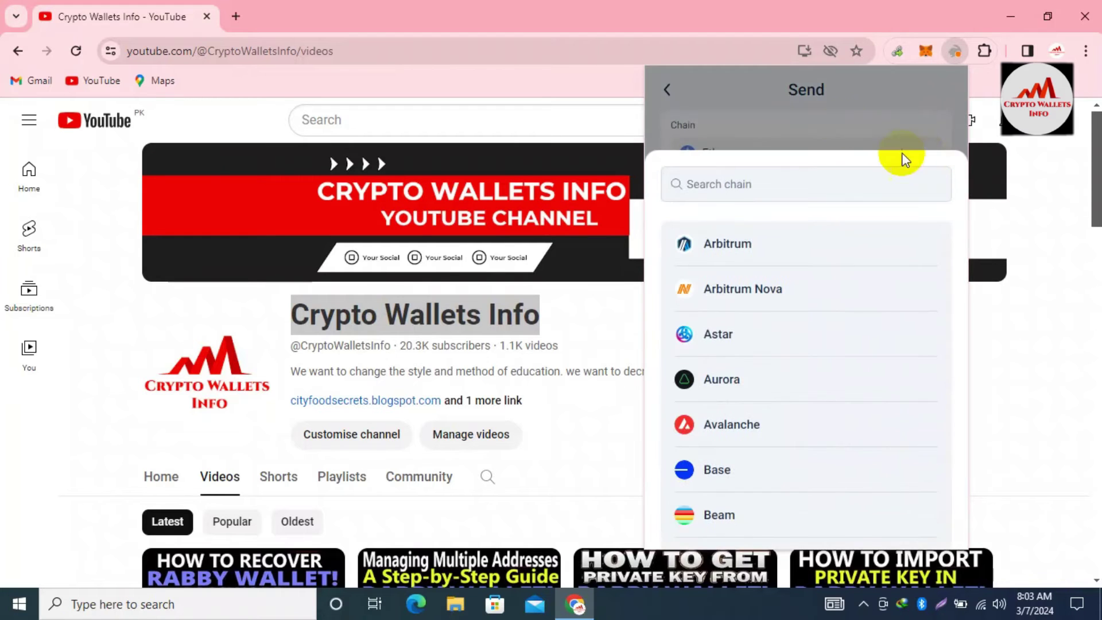
pyautogui.click(836, 118)
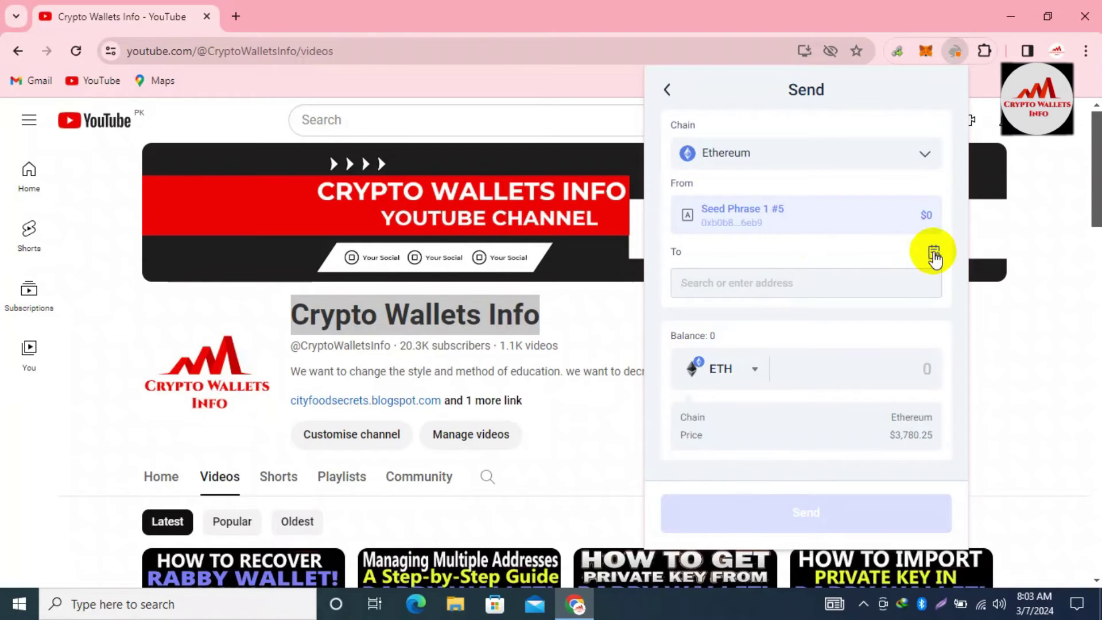
# Make Seed Phrase 1 #5 the send recipient, then confirm greyed-out #1 is refused as not whitelisted
pyautogui.click(934, 252)
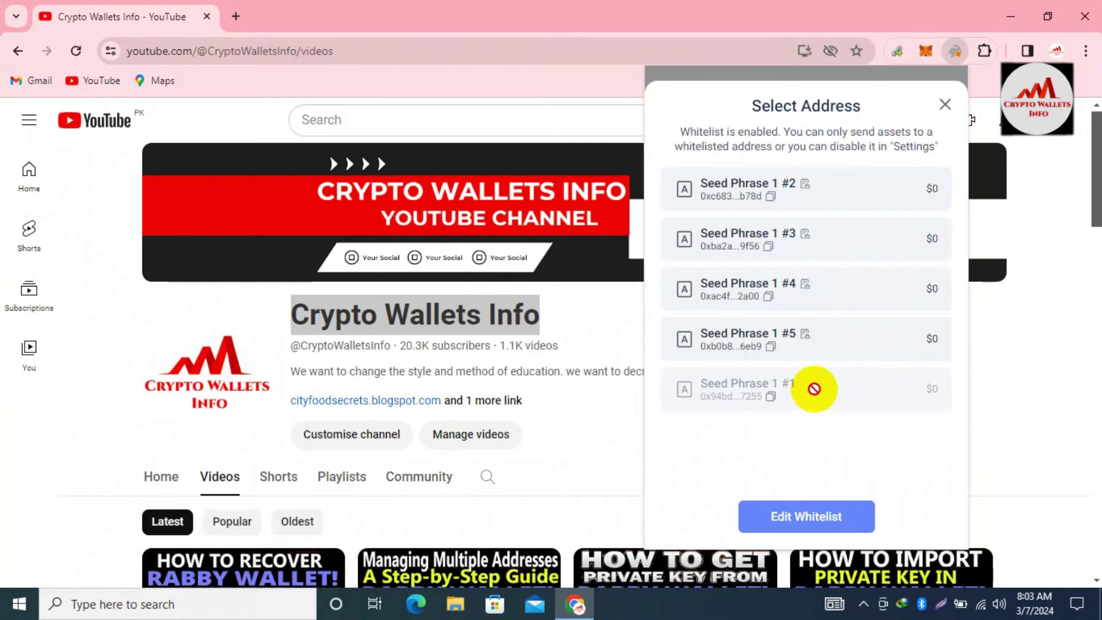
pyautogui.click(811, 340)
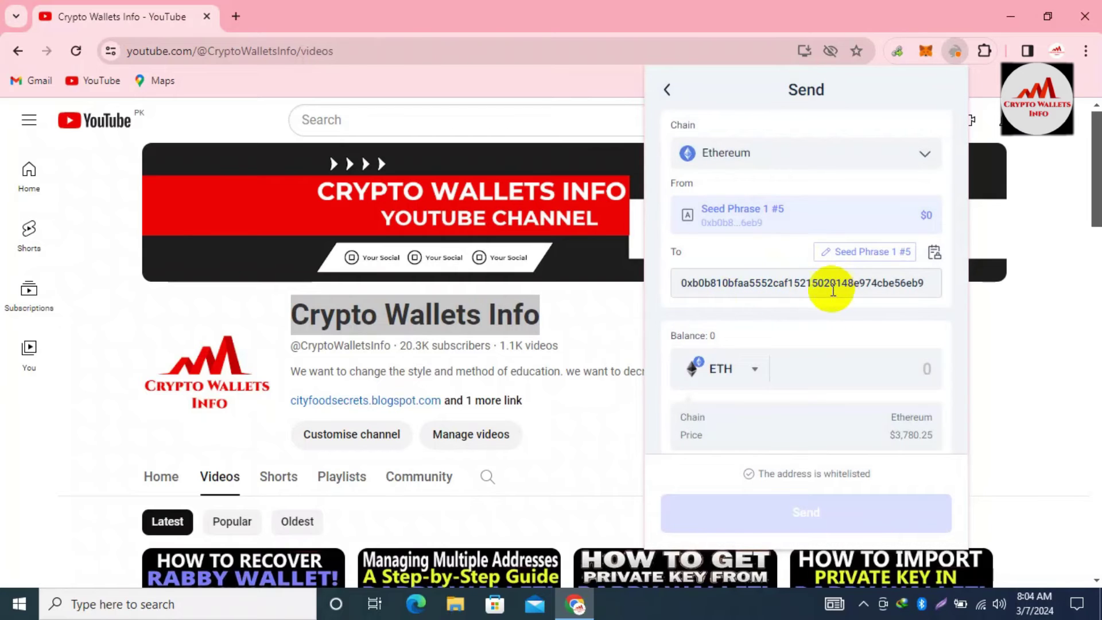
pyautogui.click(932, 256)
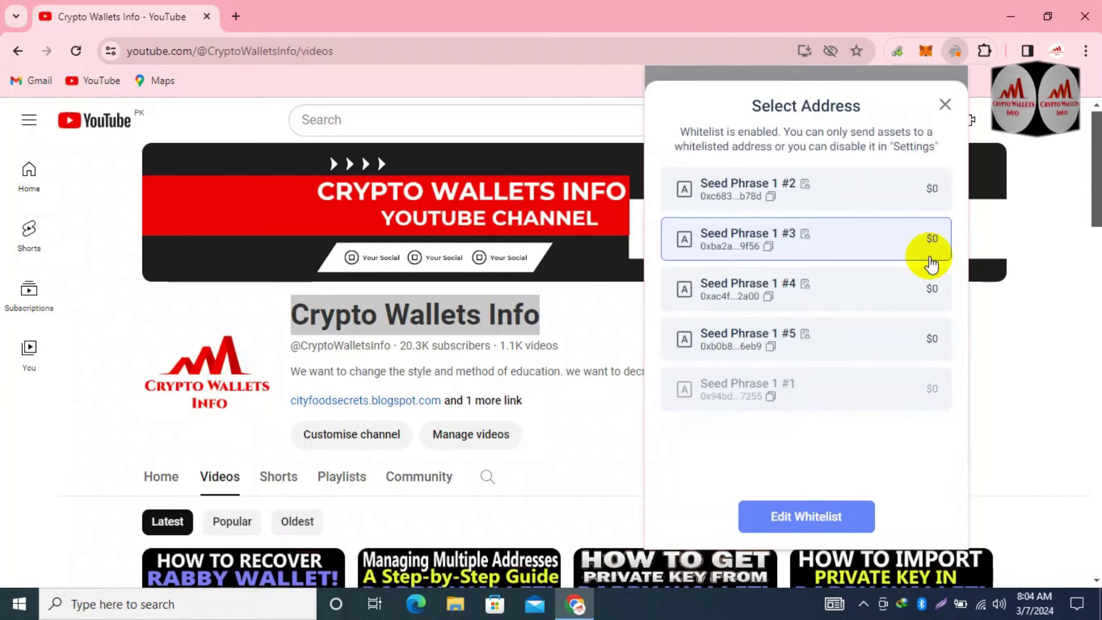
pyautogui.tripleClick(826, 390)
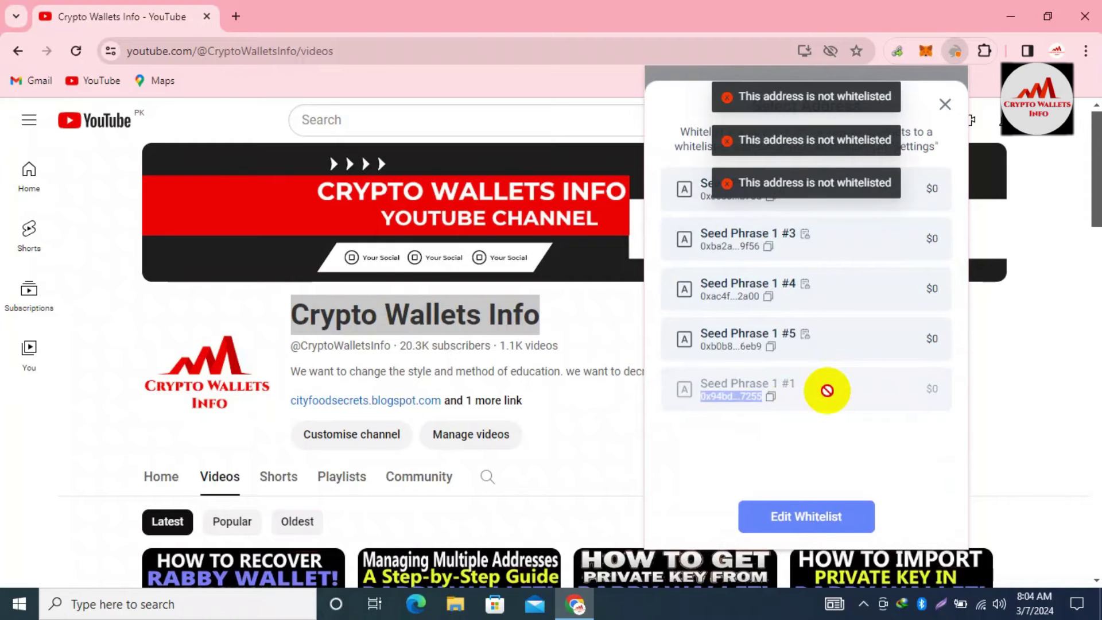
pyautogui.click(826, 391)
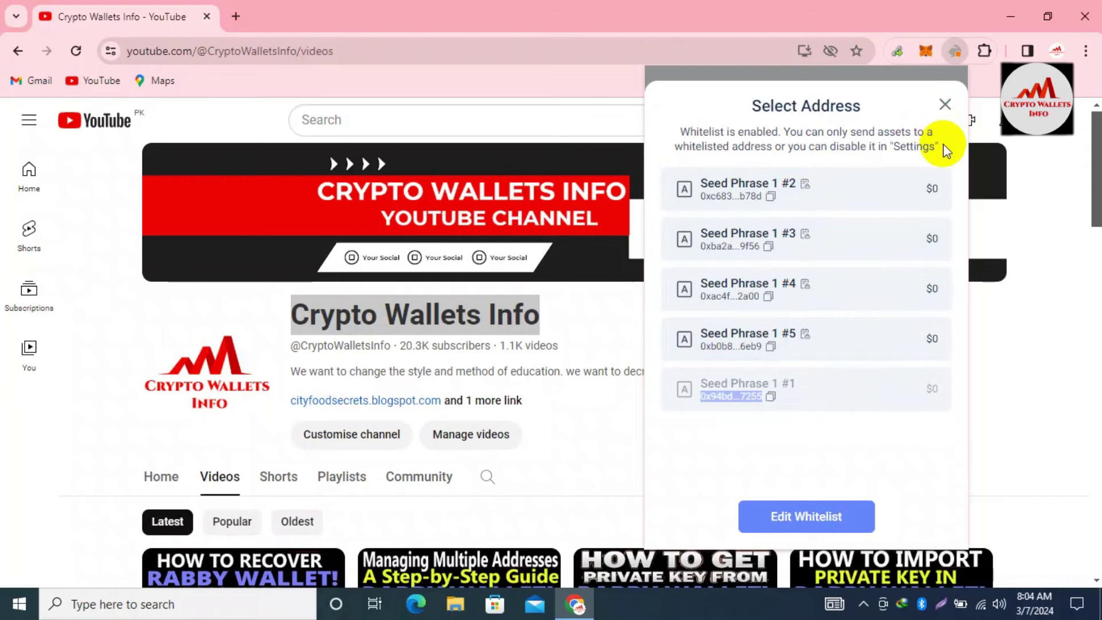
# Edit the whitelist to untick Seed Phrase 1 #2–#4, keeping only #5, and save
pyautogui.click(812, 515)
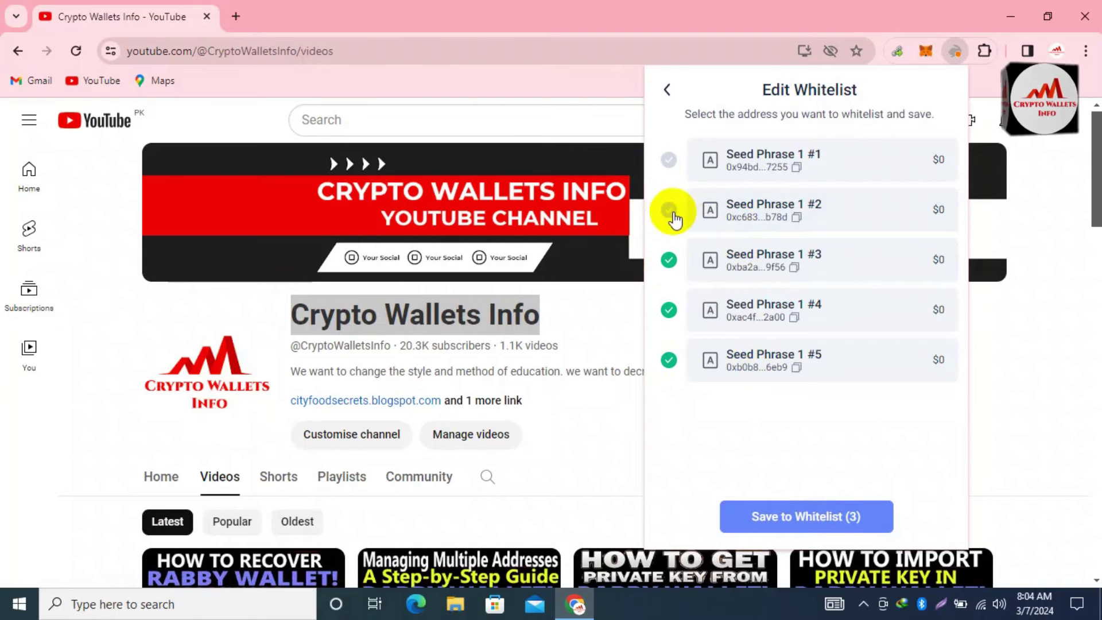
pyautogui.click(669, 262)
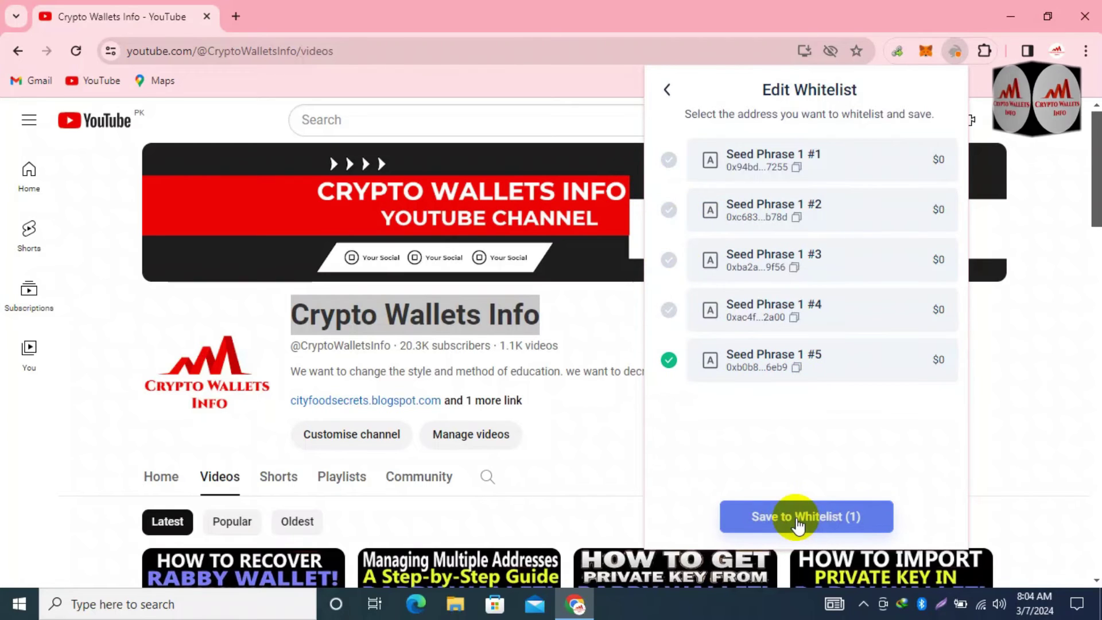
pyautogui.click(802, 516)
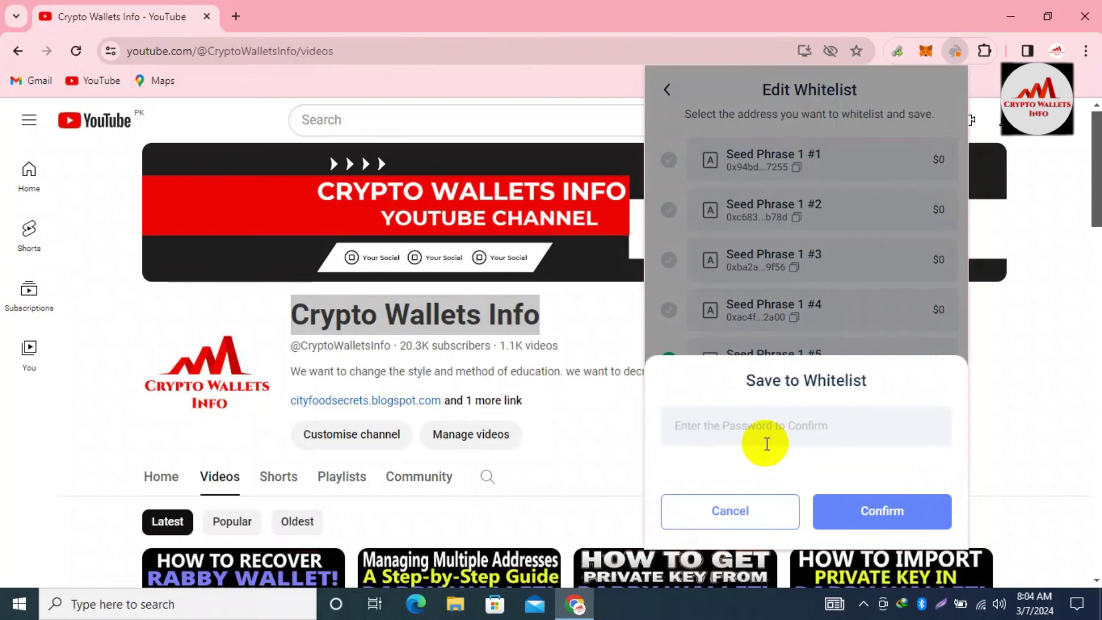
# Enter the wallet password to save the whitelist; the first attempt is rejected as incorrect
pyautogui.write('•')
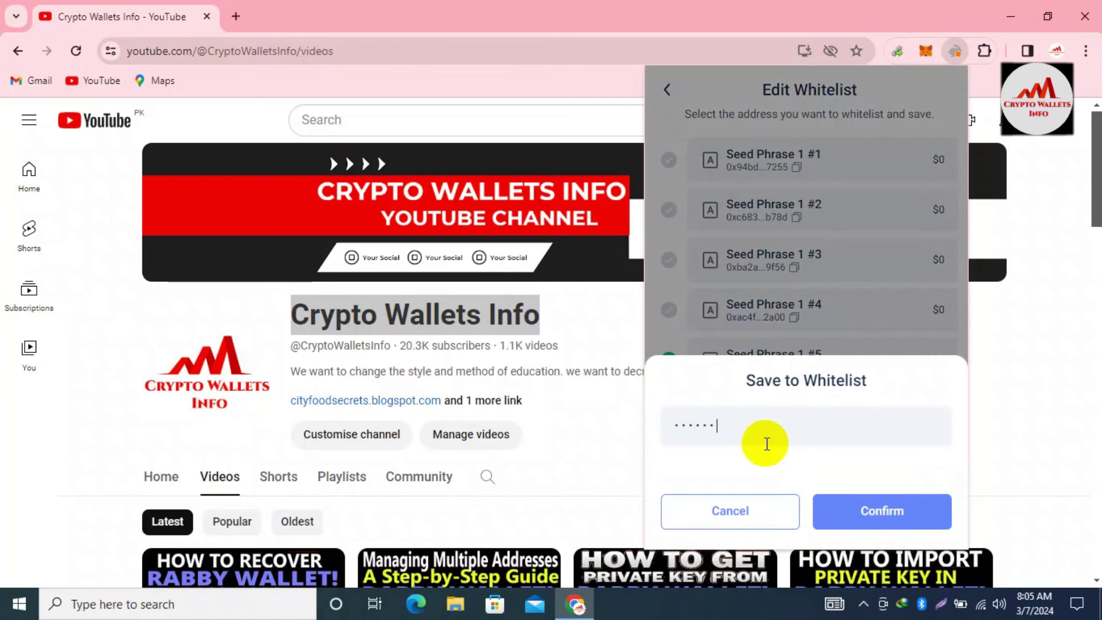
pyautogui.press('BackSpace')
pyautogui.press('BackSpace')
pyautogui.press('BackSpace')
pyautogui.press('BackSpace')
pyautogui.press('BackSpace')
pyautogui.write('•')
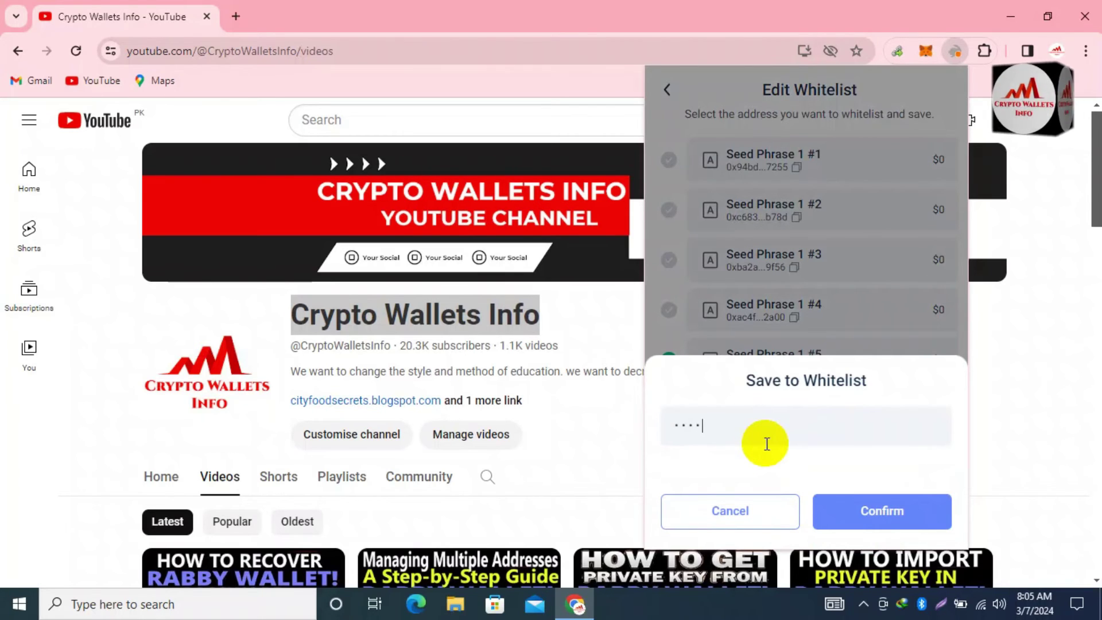
pyautogui.click(883, 508)
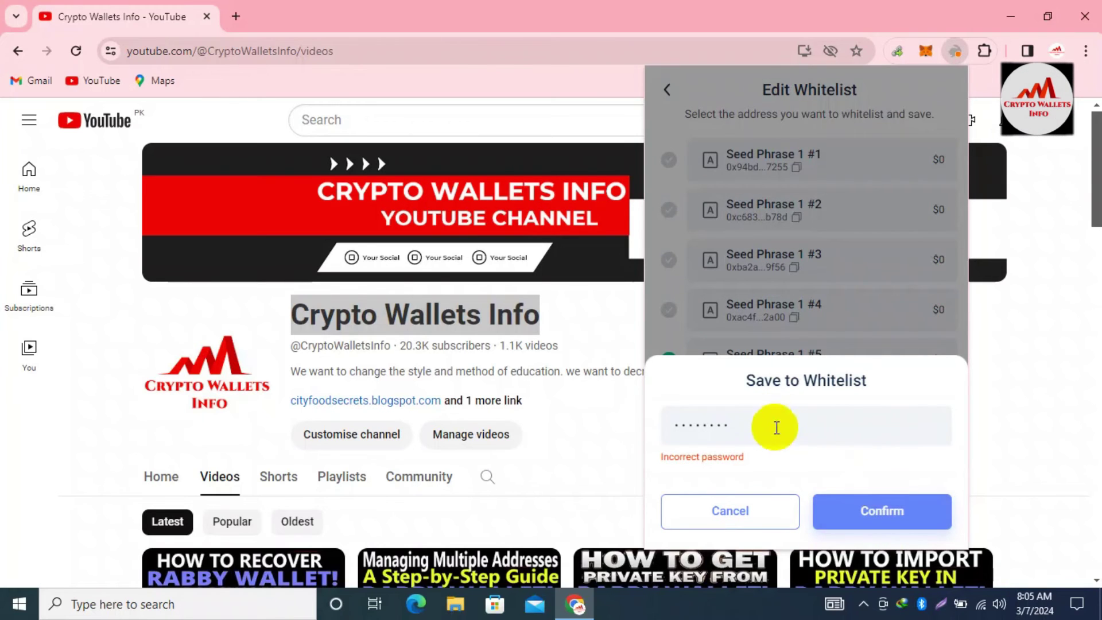
# Re-enter the correct wallet password and confirm saving the whitelist
pyautogui.moveTo(731, 425); pyautogui.dragTo(612, 431)
pyautogui.press('BackSpace')
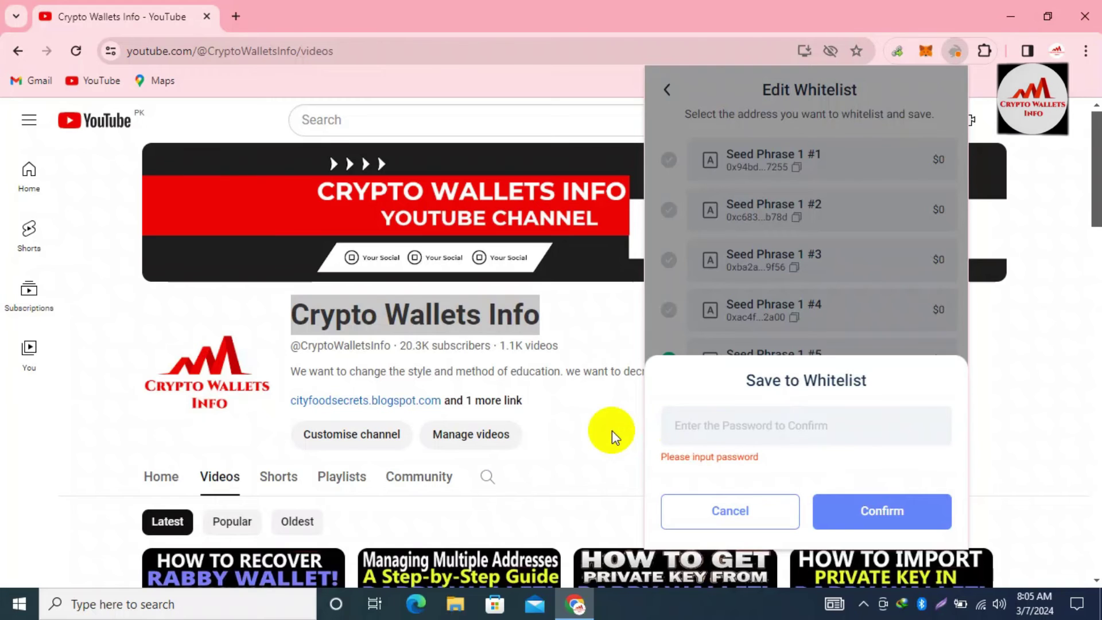
pyautogui.write('12345678')
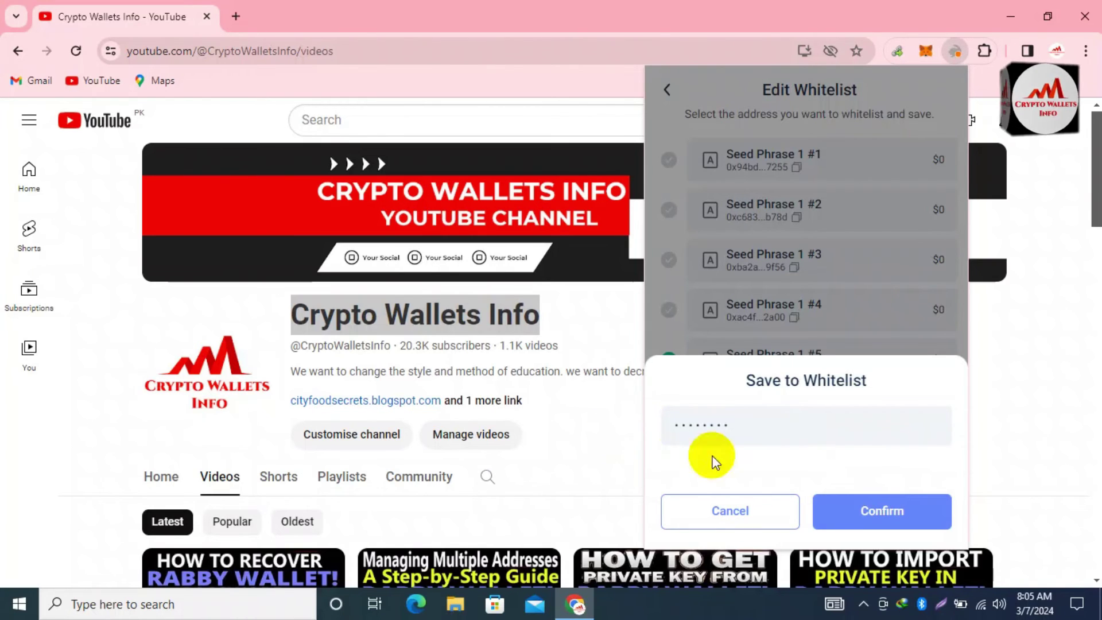
pyautogui.click(892, 526)
pyautogui.doubleClick(784, 438)
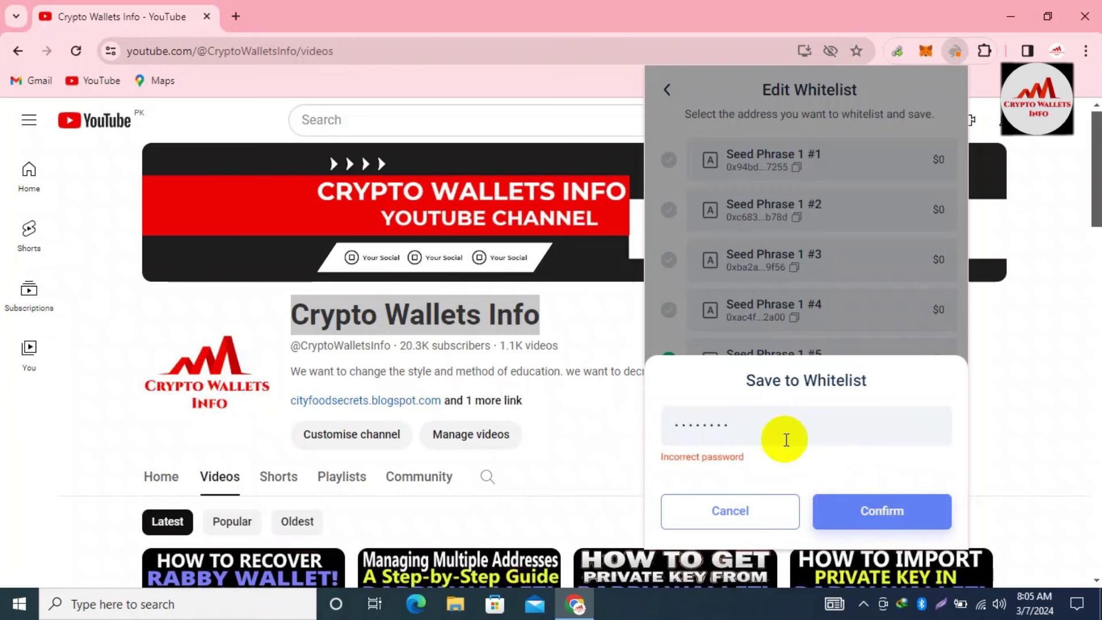
pyautogui.press('BackSpace')
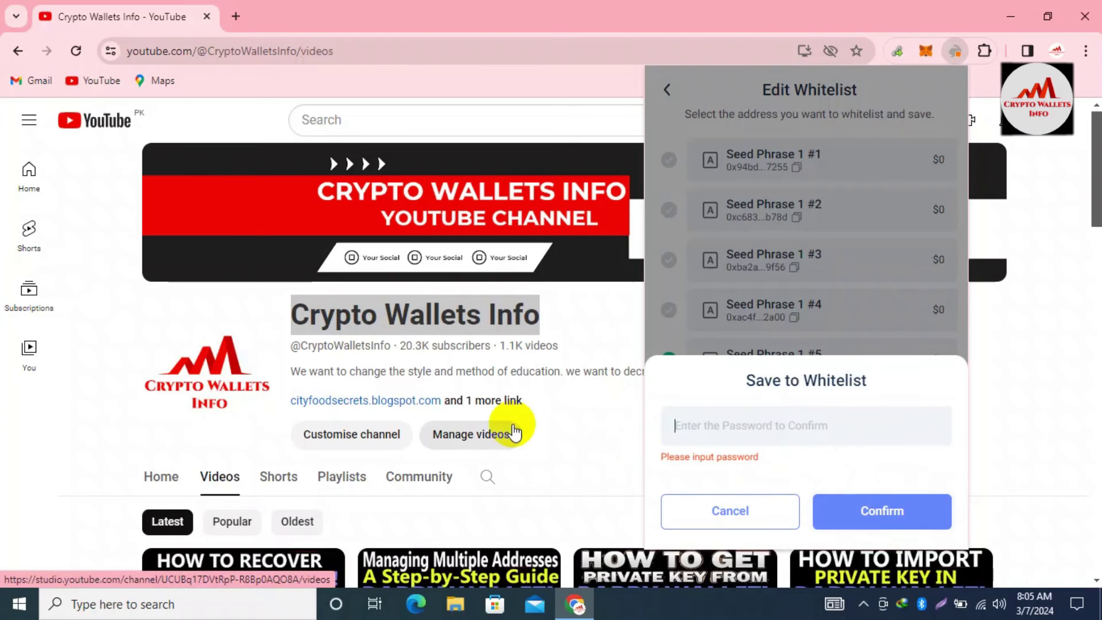
pyautogui.write('12')
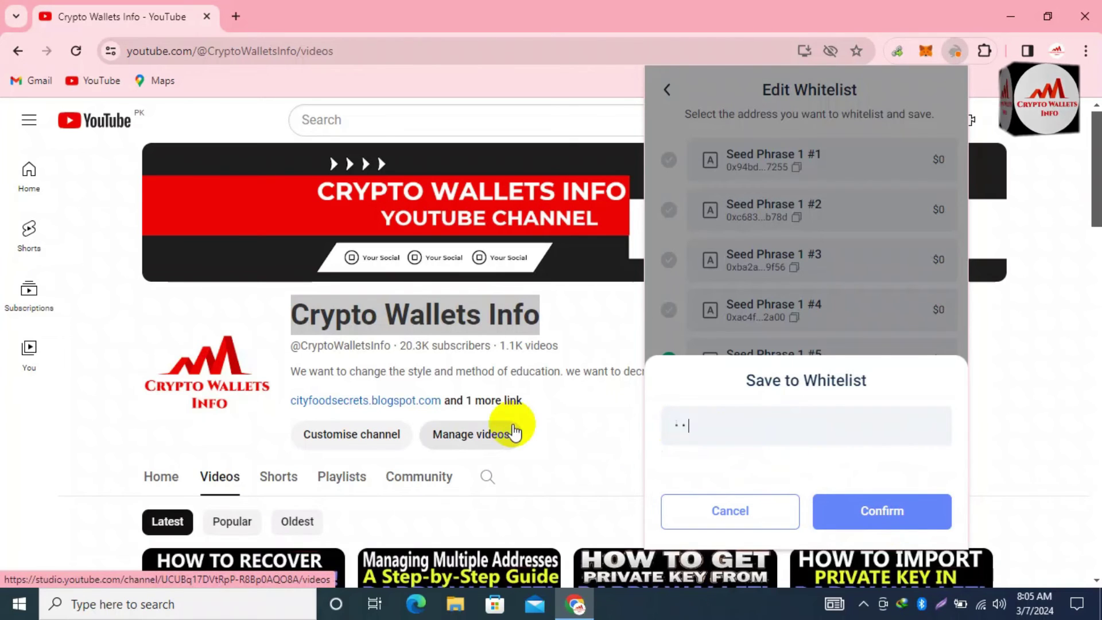
pyautogui.press('BackSpace')
pyautogui.press('BackSpace')
pyautogui.press('BackSpace')
pyautogui.press('BackSpace')
pyautogui.write('1')
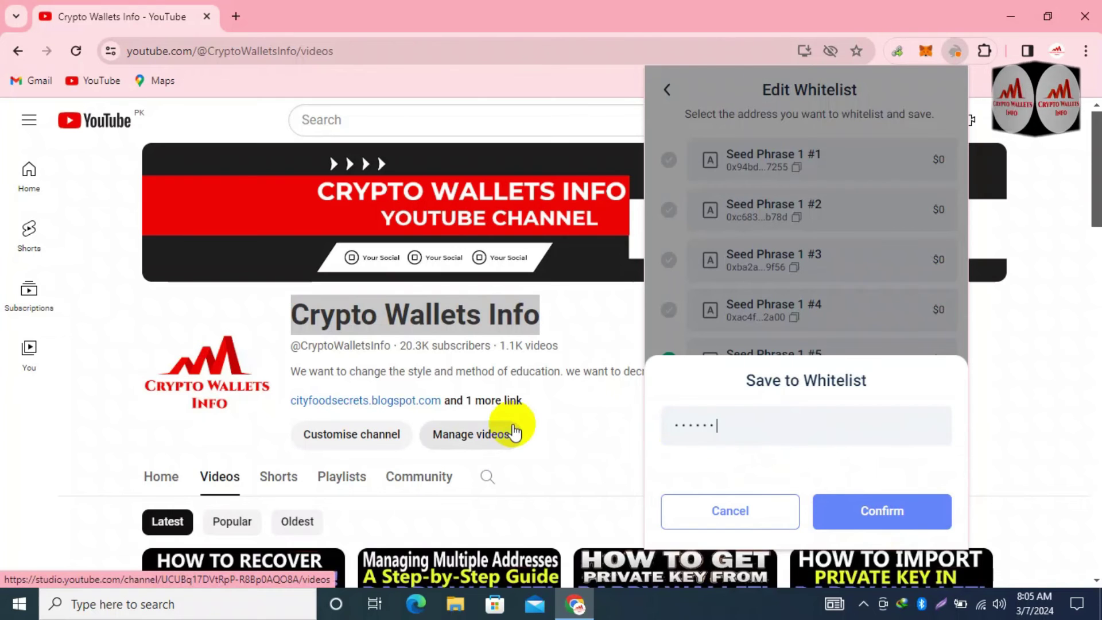
pyautogui.click(889, 511)
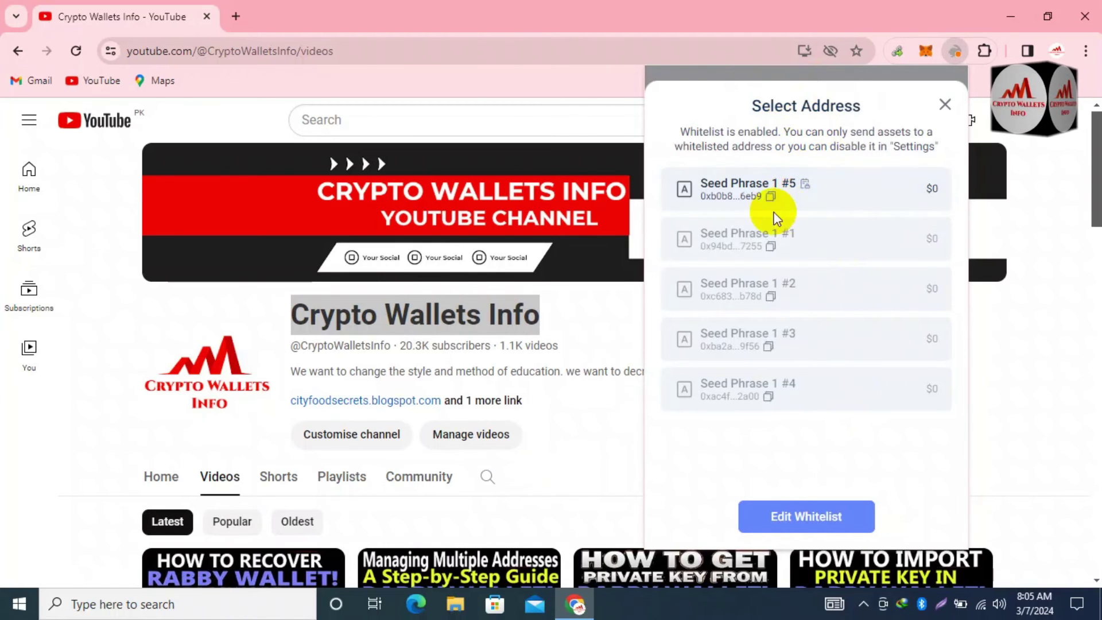
# Select Seed Phrase 1 #5 and close the Rabby popup to return to the YouTube page
pyautogui.click(842, 183)
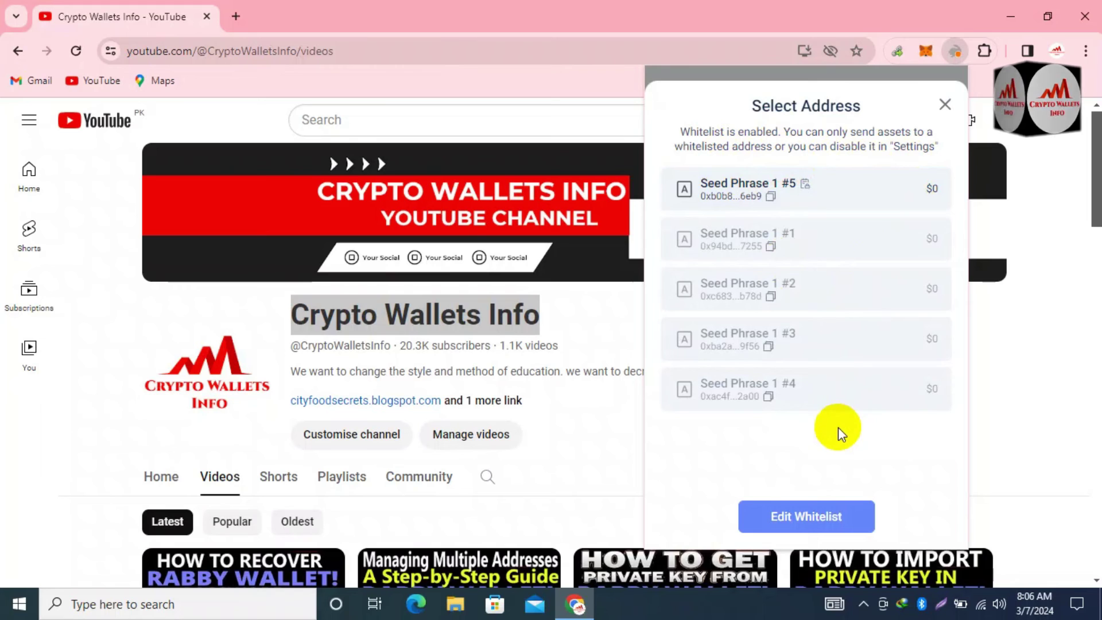
pyautogui.click(1069, 373)
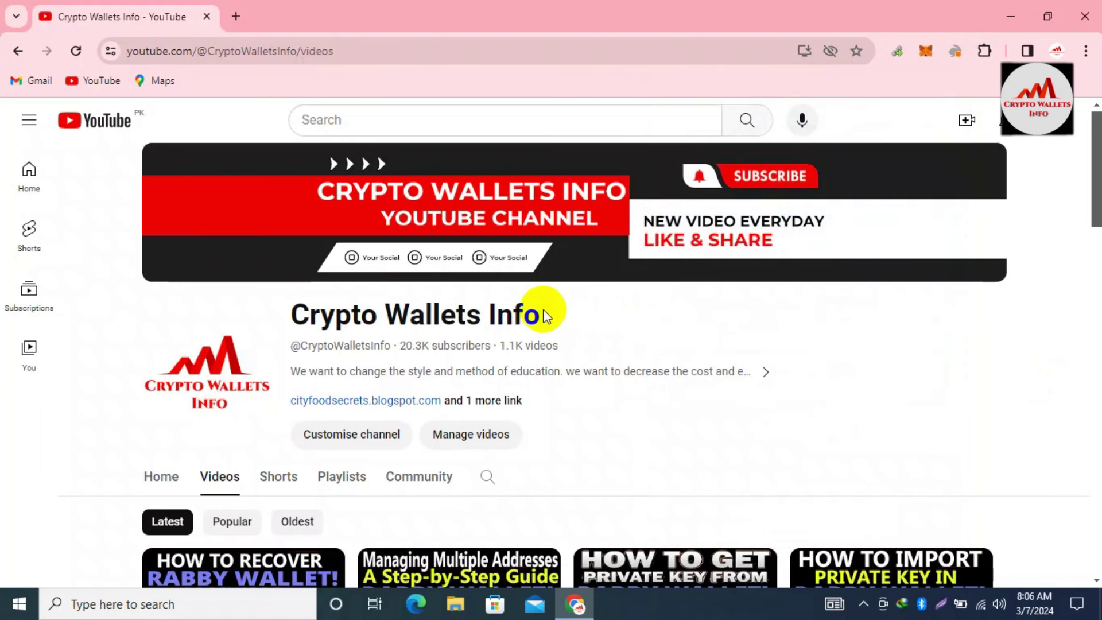
# Open the Crypto Wallets Info Playlists tab and scroll through the Luna, Zelcore, Firo and STX playlists
pyautogui.moveTo(540, 313); pyautogui.dragTo(330, 307)
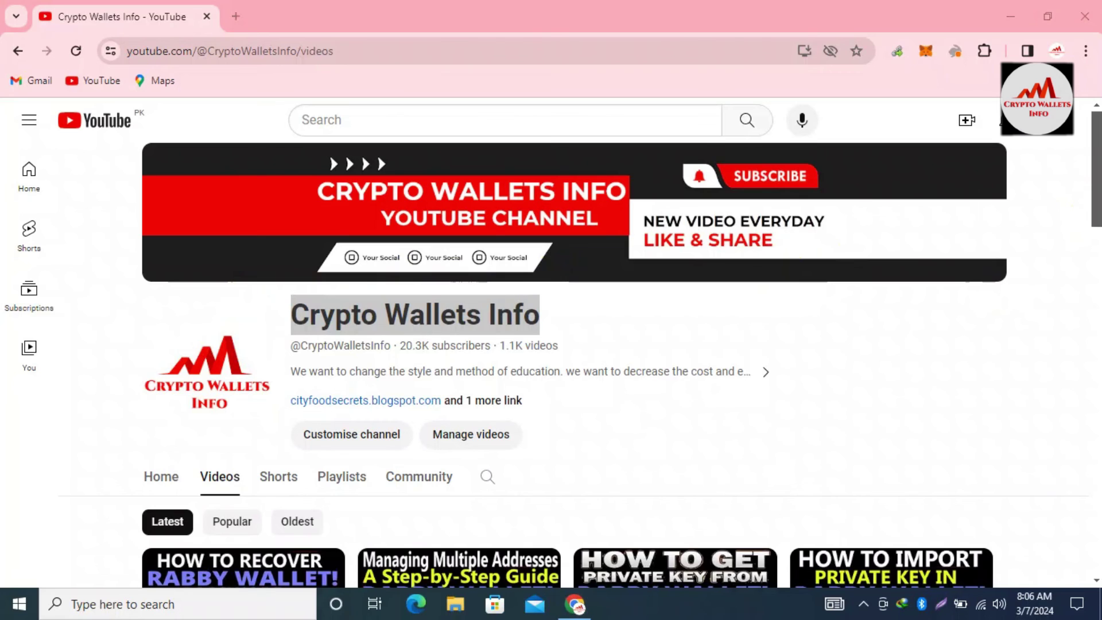
pyautogui.click(1068, 217)
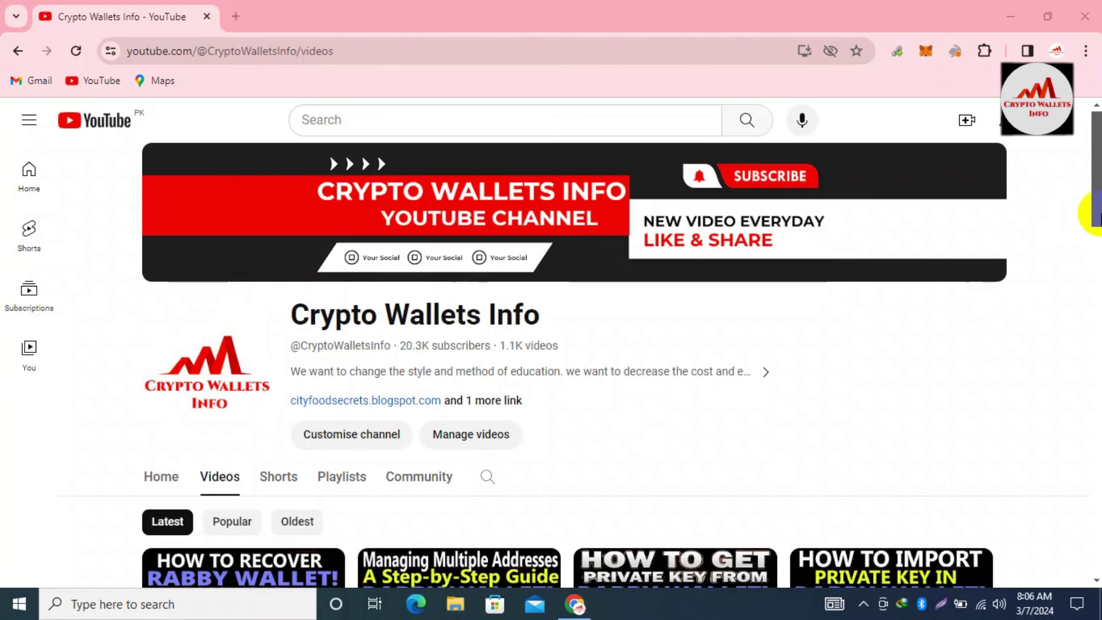
pyautogui.click(357, 486)
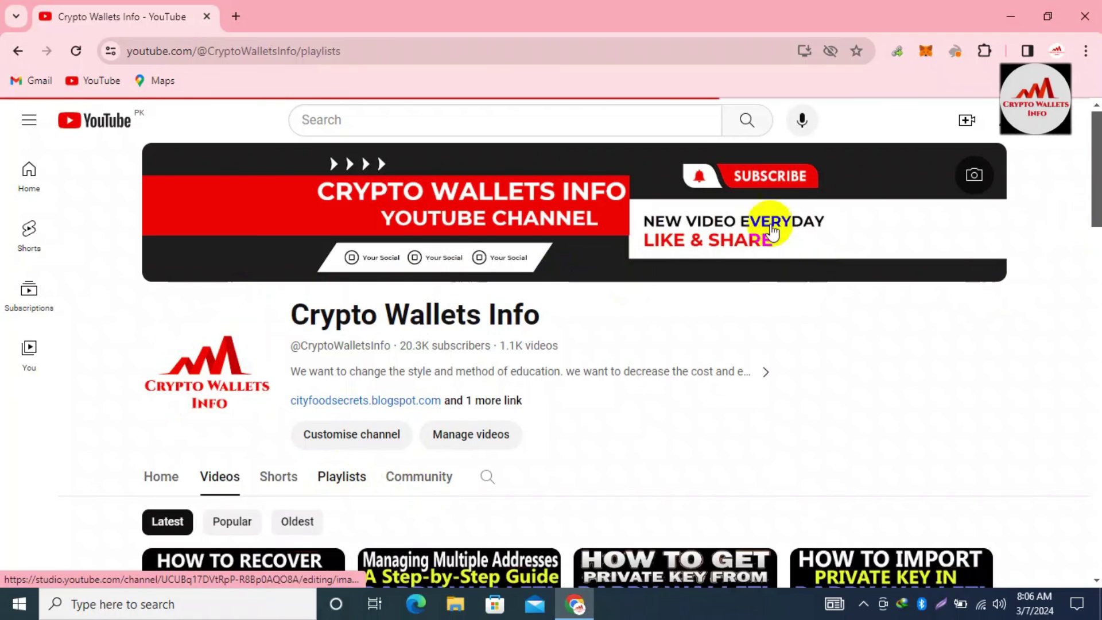
pyautogui.moveTo(1098, 165); pyautogui.dragTo(1097, 251)
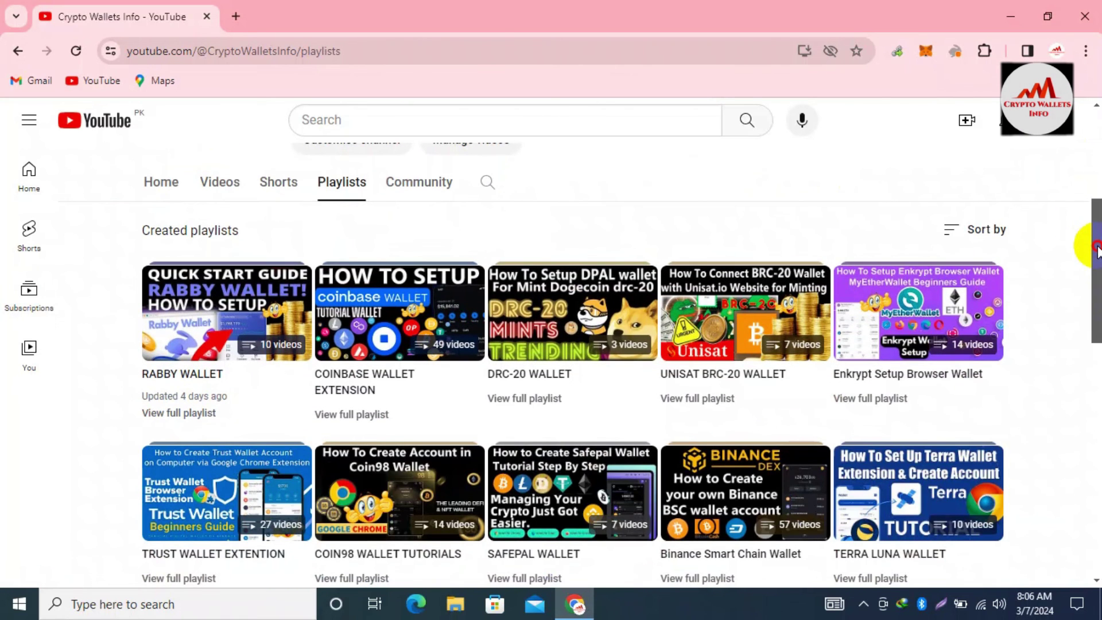
pyautogui.moveTo(1098, 250); pyautogui.dragTo(1097, 325)
pyautogui.moveTo(1095, 344); pyautogui.dragTo(1097, 390)
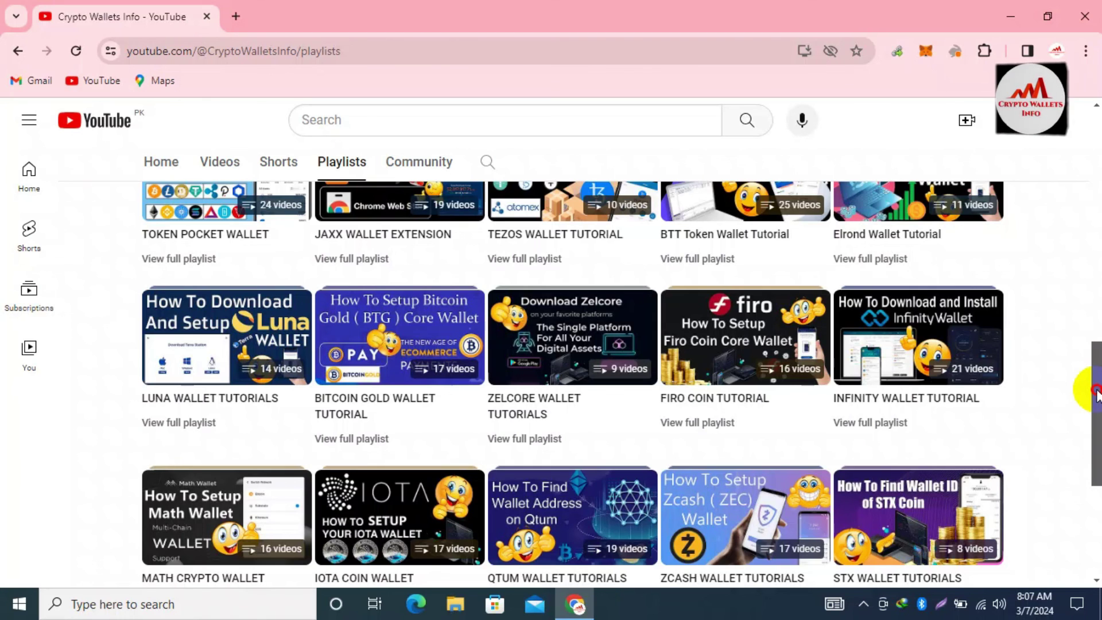
pyautogui.moveTo(1097, 395); pyautogui.dragTo(1095, 425)
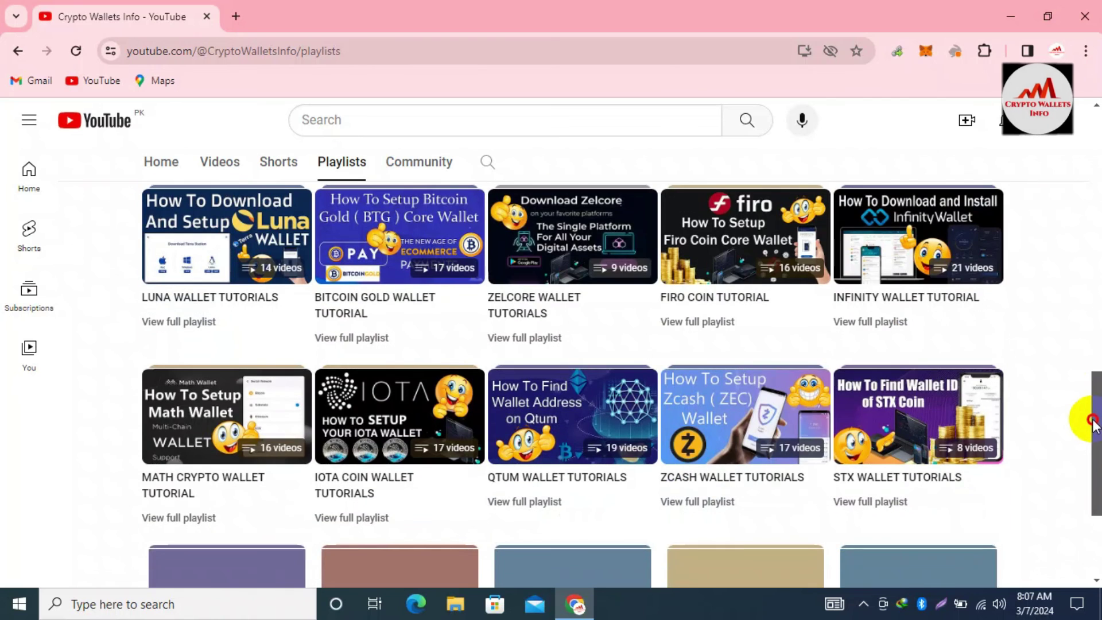